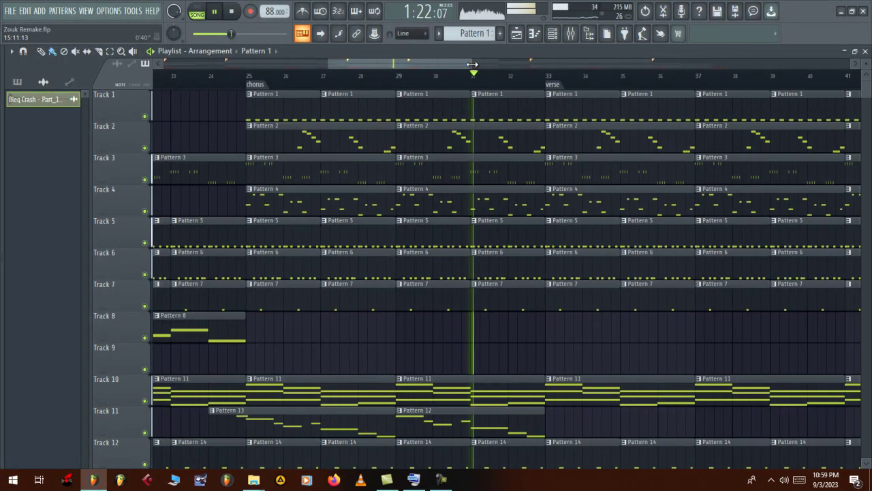
# Step: Solo Track 1 in the playlist and set playback to the chorus marker at bar 25
pyautogui.moveTo(470, 64); pyautogui.dragTo(649, 66)
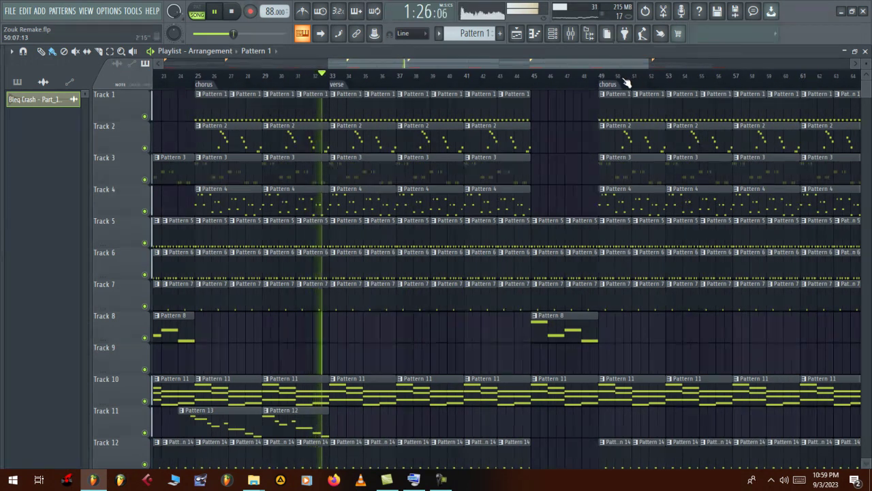
pyautogui.moveTo(450, 65); pyautogui.dragTo(405, 64)
pyautogui.scroll(-10, 518, 287)
pyautogui.scroll(10, 520, 286)
pyautogui.rightClick(146, 117)
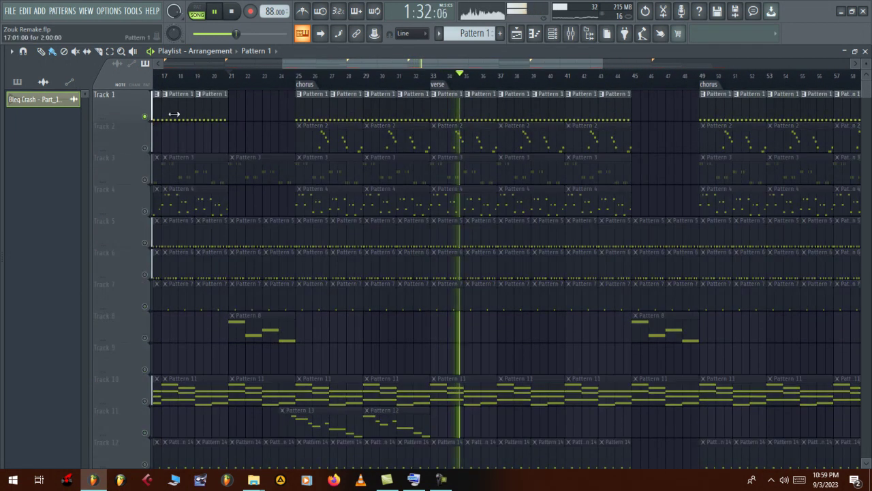
pyautogui.click(299, 79)
# Step: Inspect the XL Kick (2) notes of the Pattern 1 clip in the piano roll and return to the playlist
pyautogui.doubleClick(300, 106)
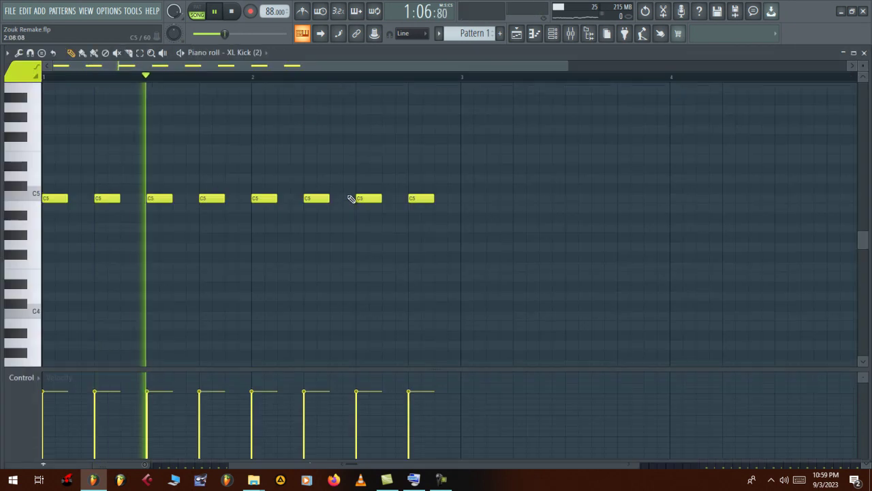
pyautogui.scroll(3, 351, 199)
pyautogui.click(552, 38)
pyautogui.click(552, 38)
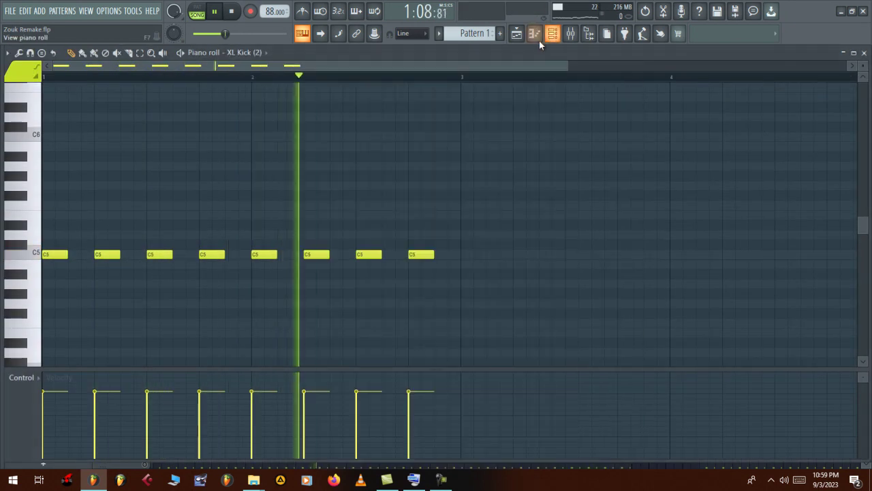
pyautogui.click(517, 34)
# Step: Leave only Tracks 1 and 2 audible and inspect Pattern 2's Nexus melody in the piano roll
pyautogui.rightClick(146, 148)
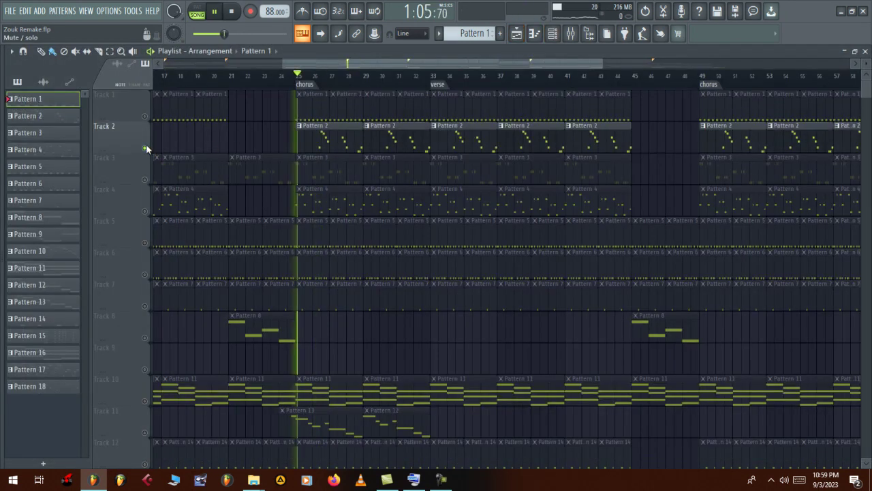
pyautogui.click(145, 116)
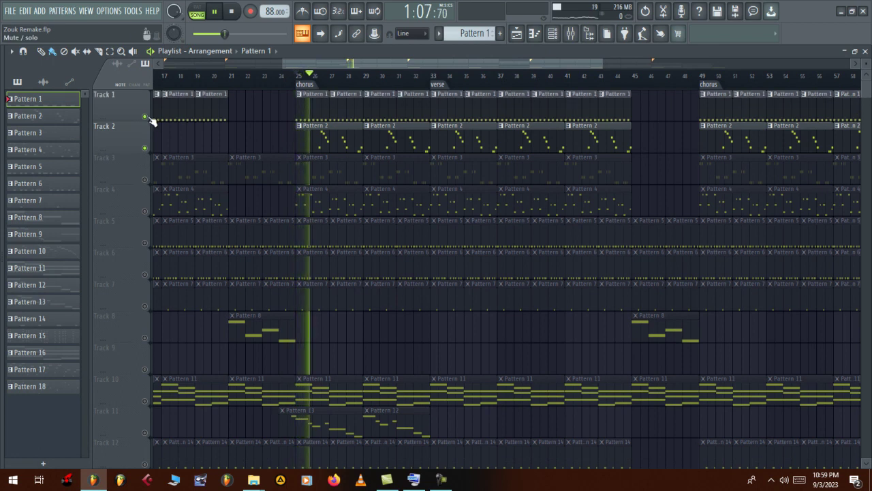
pyautogui.doubleClick(315, 138)
pyautogui.scroll(3, 307, 177)
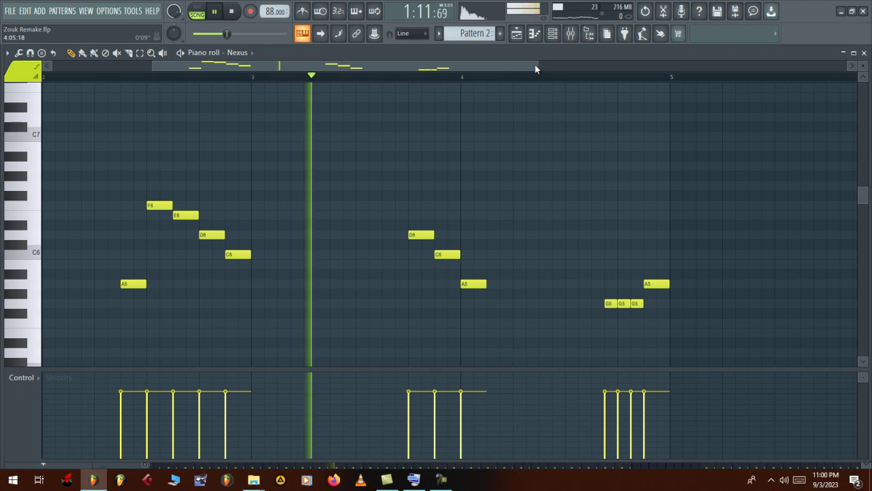
pyautogui.moveTo(537, 64); pyautogui.dragTo(710, 65)
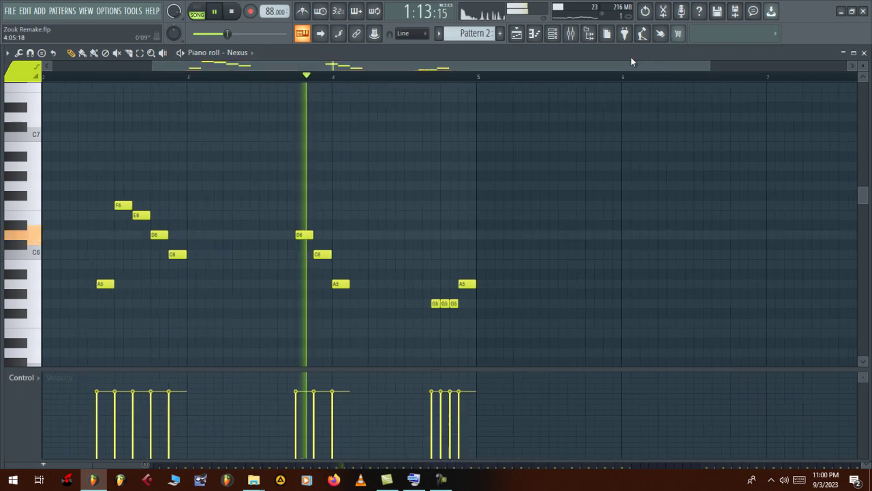
pyautogui.click(516, 35)
pyautogui.click(516, 37)
pyautogui.click(516, 37)
# Step: Unmute Track 3, restart playback and show Pattern 3's bass notes in the piano roll
pyautogui.press('space')
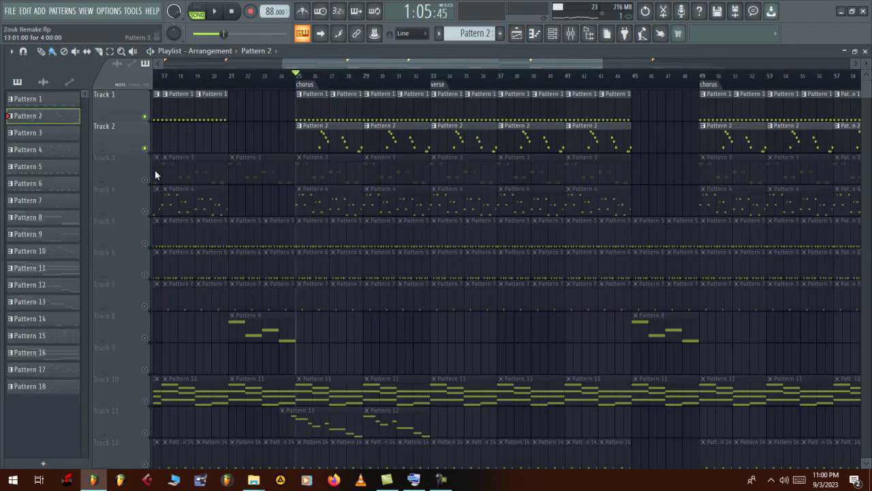
pyautogui.click(145, 180)
pyautogui.press('space')
pyautogui.doubleClick(302, 171)
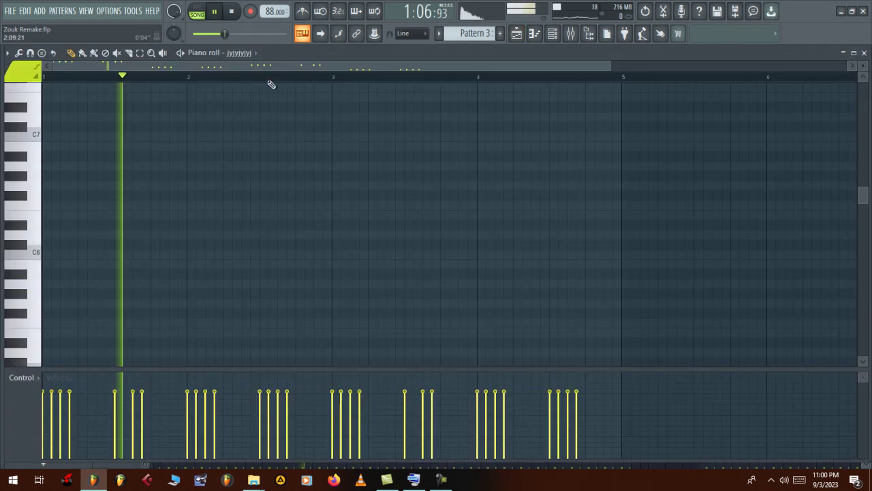
pyautogui.scroll(-10, 293, 171)
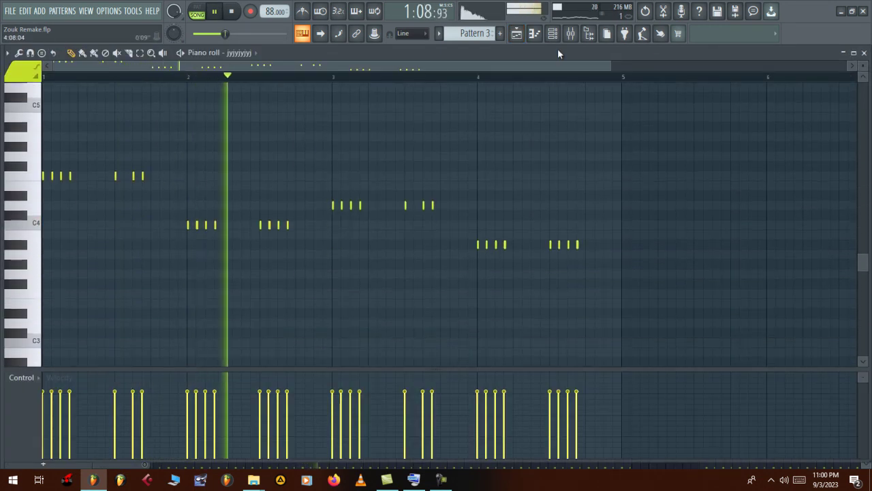
# Step: Open the GMS synth of Pattern 3's channel and choose Bass 3 MC from the Basses preset bank
pyautogui.click(553, 34)
pyautogui.click(297, 184)
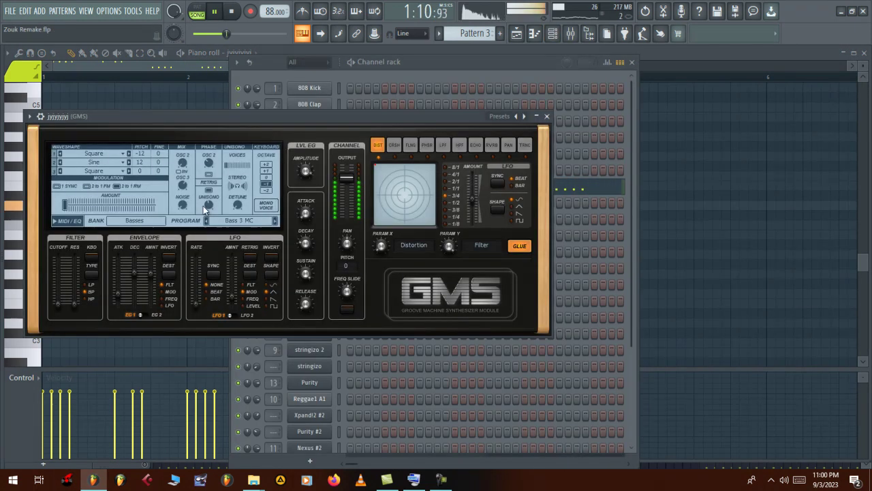
pyautogui.click(223, 222)
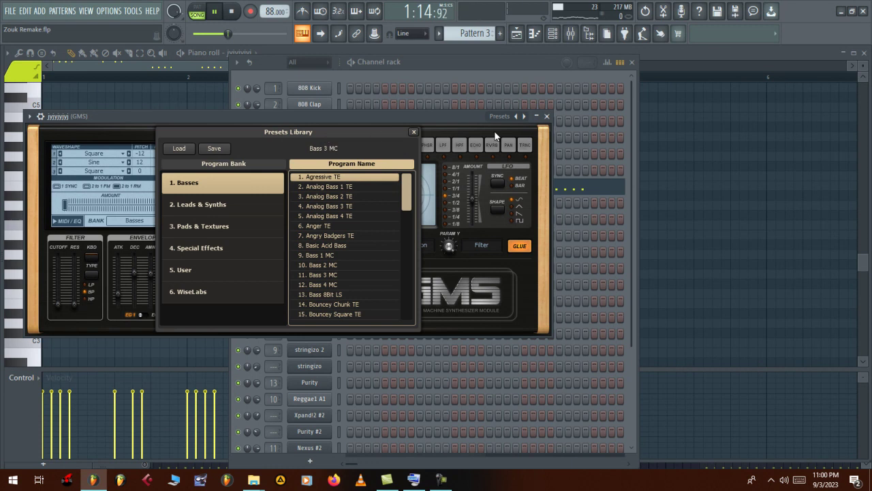
pyautogui.click(414, 132)
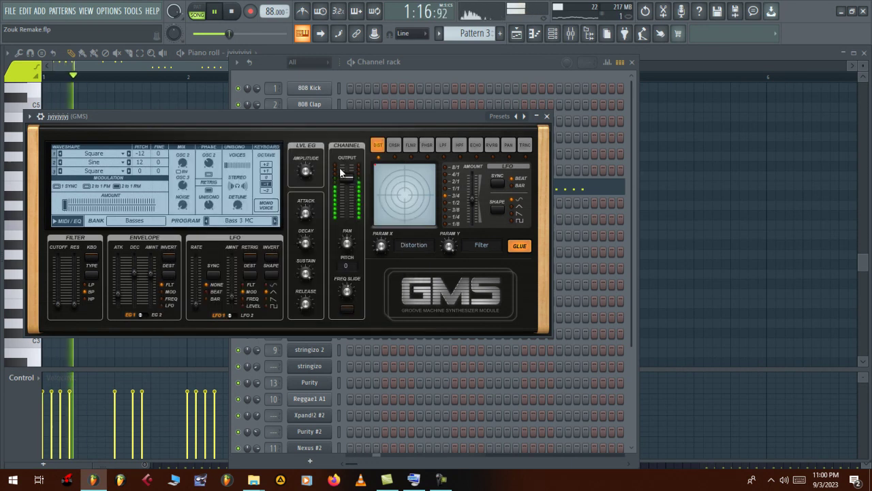
pyautogui.click(259, 221)
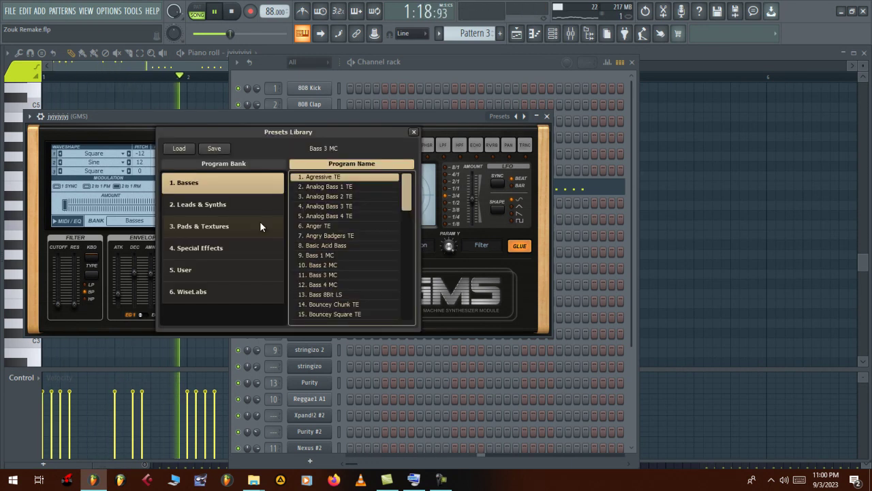
pyautogui.click(320, 275)
pyautogui.click(413, 132)
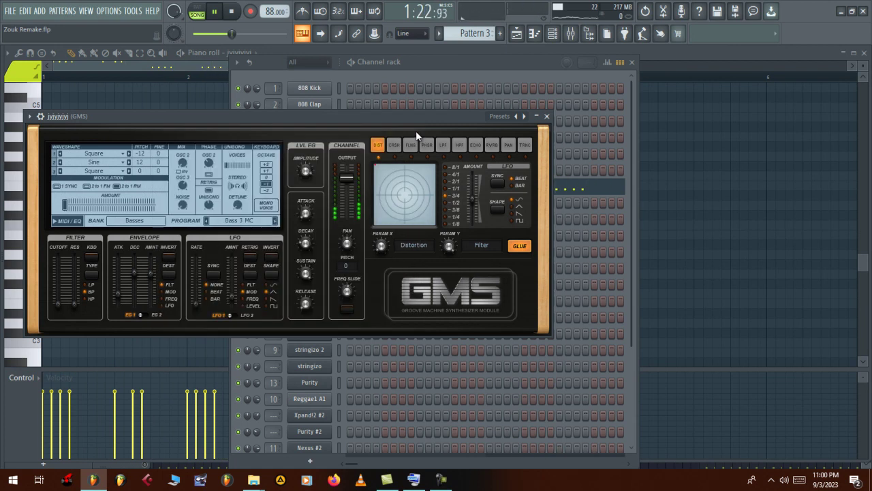
# Step: Unmute Track 4 in the playlist and show Pattern 4's notes in the piano roll
pyautogui.press('F5')
pyautogui.click(144, 211)
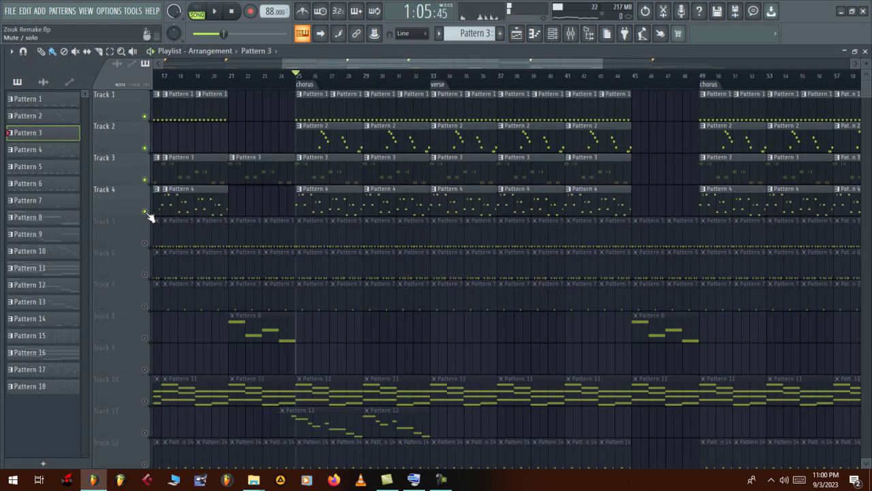
pyautogui.doubleClick(311, 204)
pyautogui.scroll(5, 313, 202)
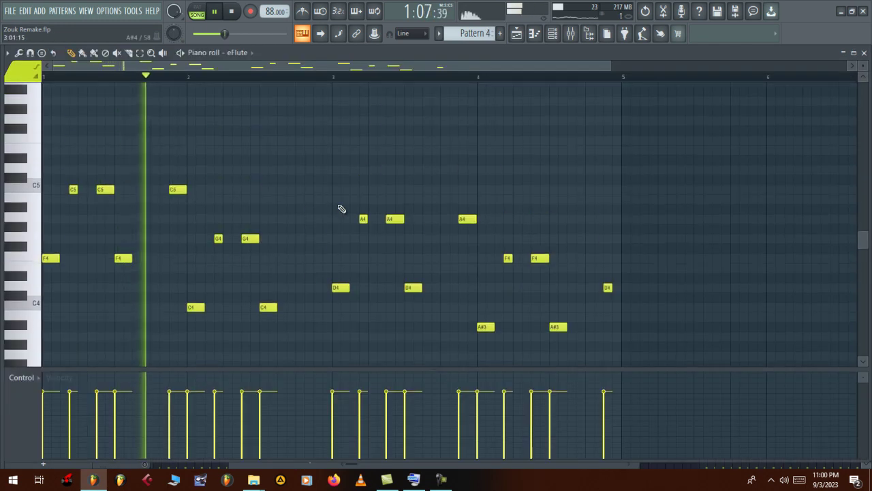
# Step: Open the eFlute channel's synth, look up its entry in the preset list and return to the playlist
pyautogui.press('F6')
pyautogui.click(311, 137)
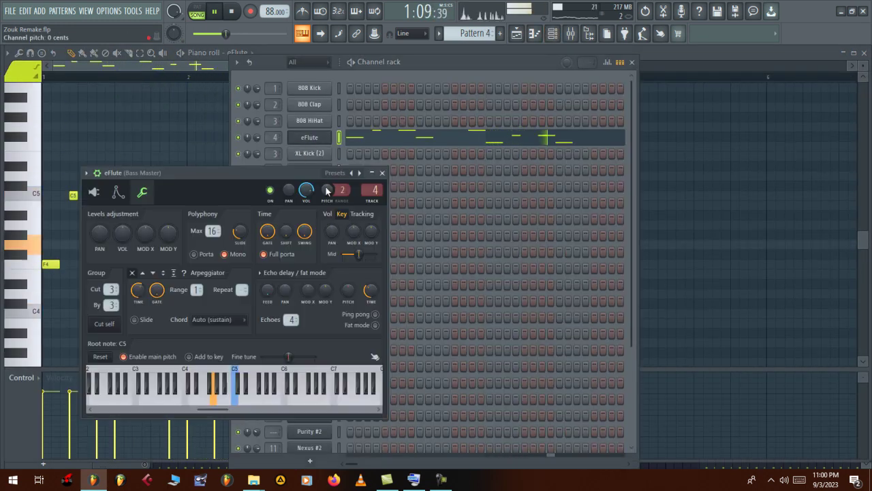
pyautogui.click(94, 192)
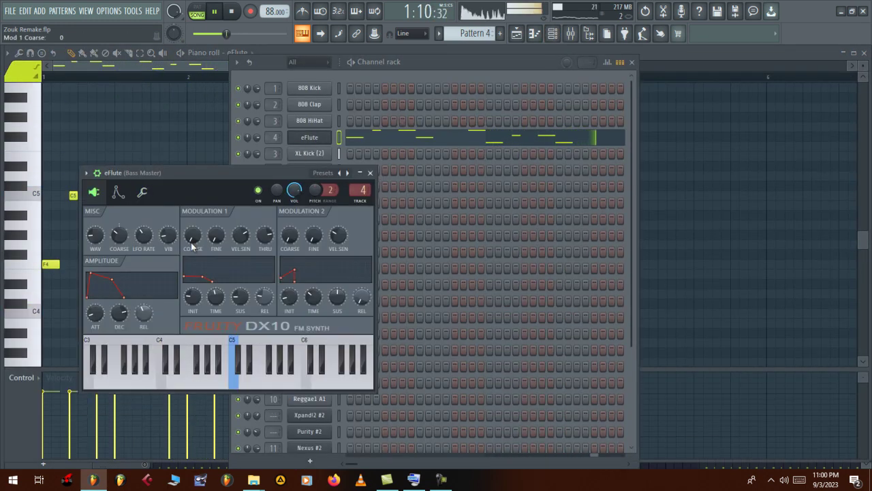
pyautogui.click(96, 173)
pyautogui.moveTo(122, 204)
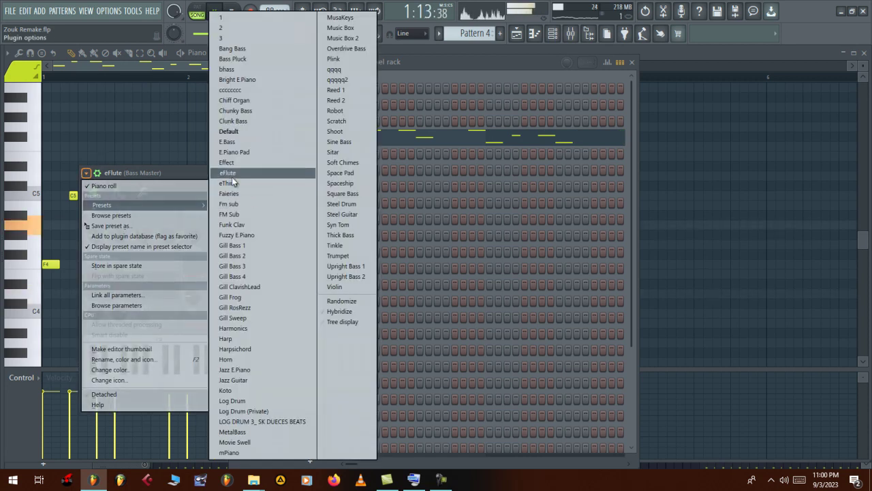
pyautogui.click(499, 75)
pyautogui.click(517, 33)
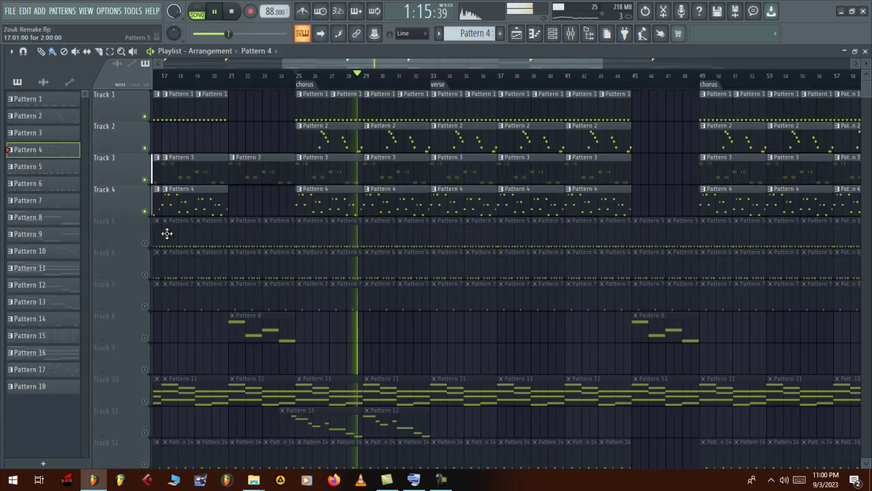
# Step: Unmute Track 5, open Pattern 5's notes and inspect the SS_AL_snare_kouy channel's sample settings
pyautogui.click(145, 242)
pyautogui.doubleClick(308, 241)
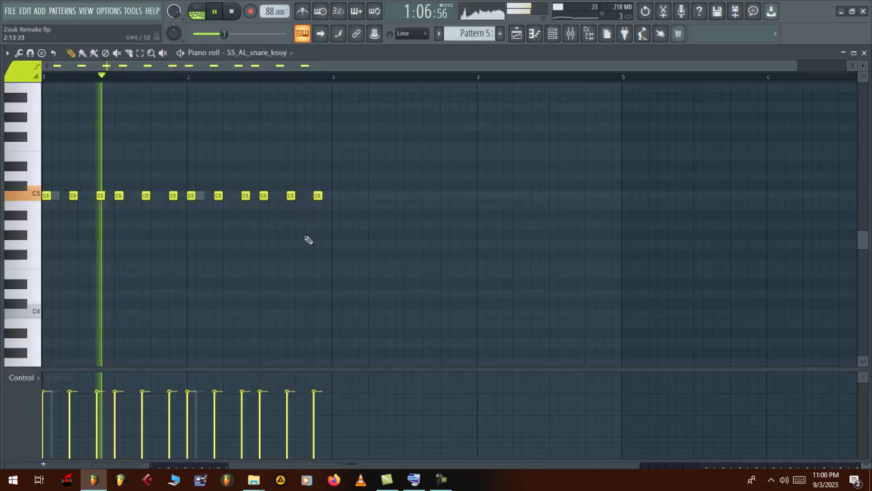
pyautogui.click(553, 34)
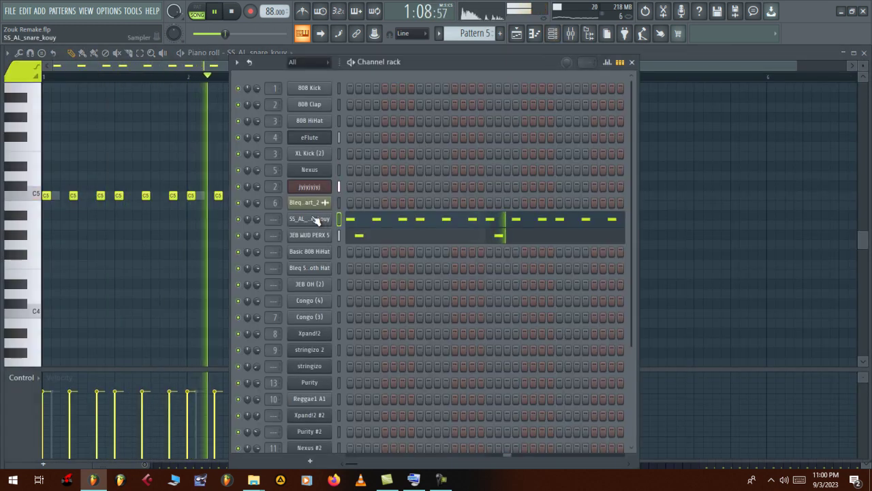
pyautogui.click(321, 219)
pyautogui.click(430, 72)
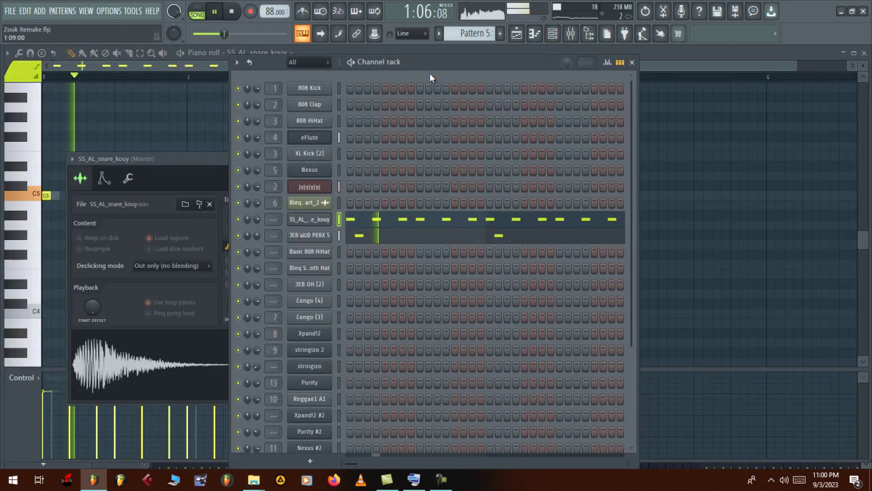
# Step: Inspect the JEB WUD PERX 5 sample and its Pattern 5 notes in the piano roll during playback
pyautogui.click(308, 236)
pyautogui.press('space')
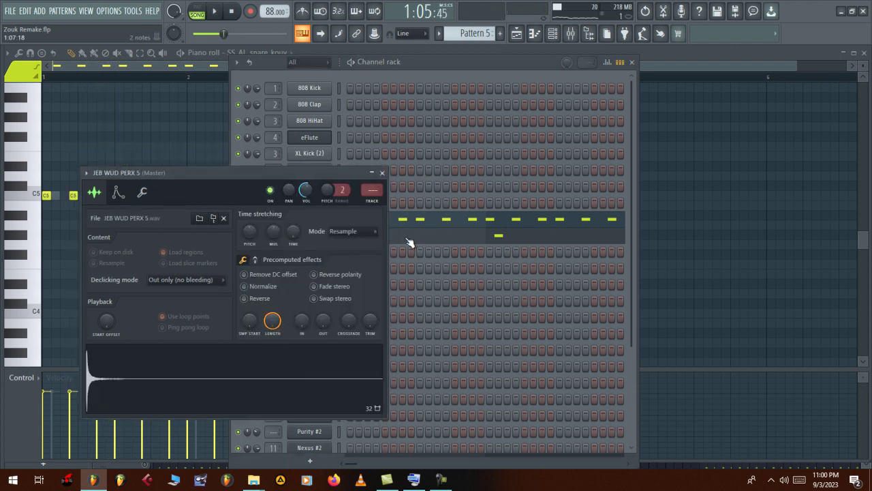
pyautogui.press('F7')
pyautogui.press('space')
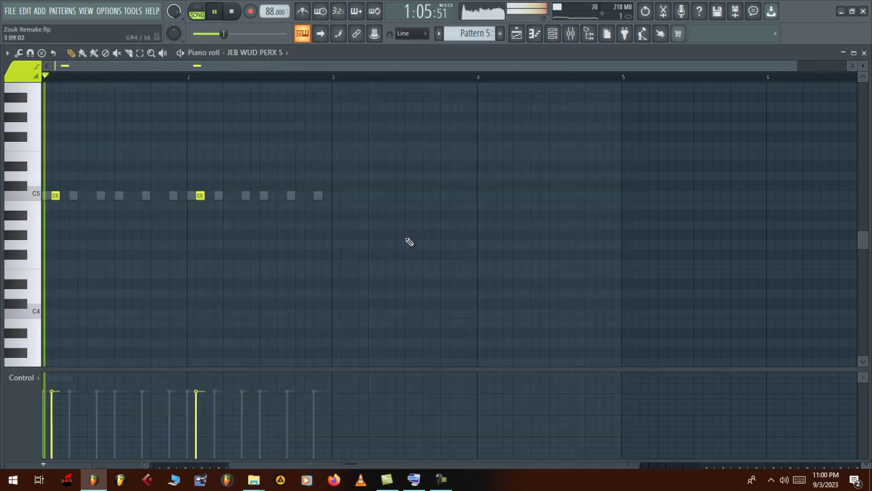
pyautogui.click(518, 37)
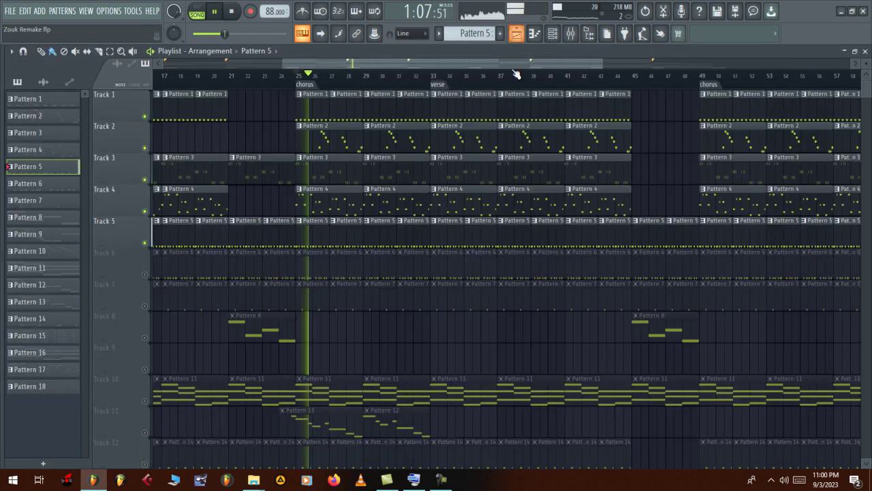
# Step: Unmute Tracks 6 and 7 in the playlist, replaying the chorus from bar 25
pyautogui.click(145, 274)
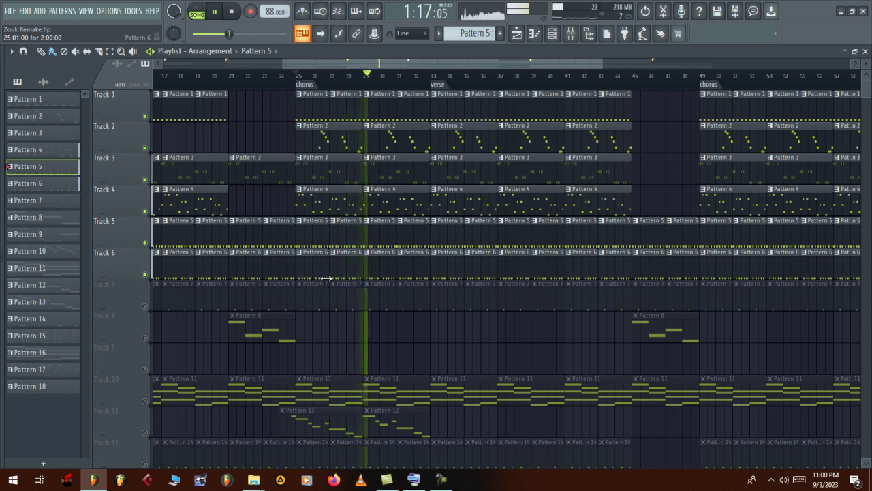
pyautogui.click(298, 79)
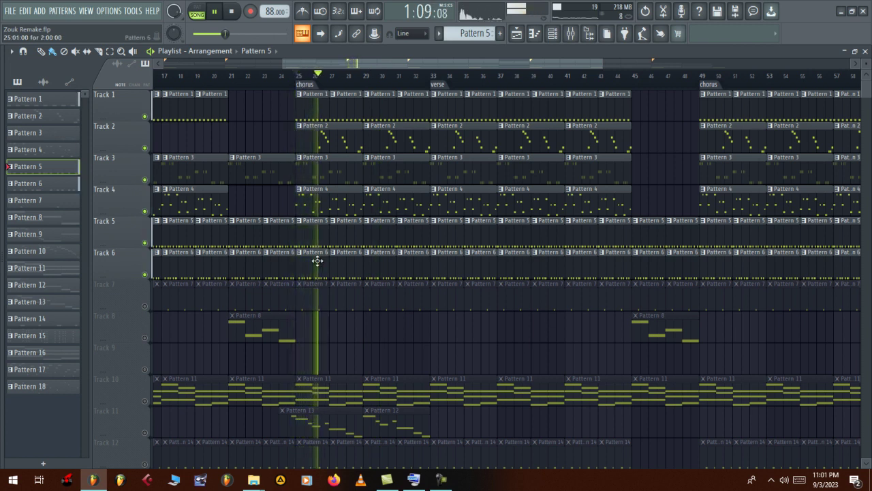
pyautogui.click(144, 306)
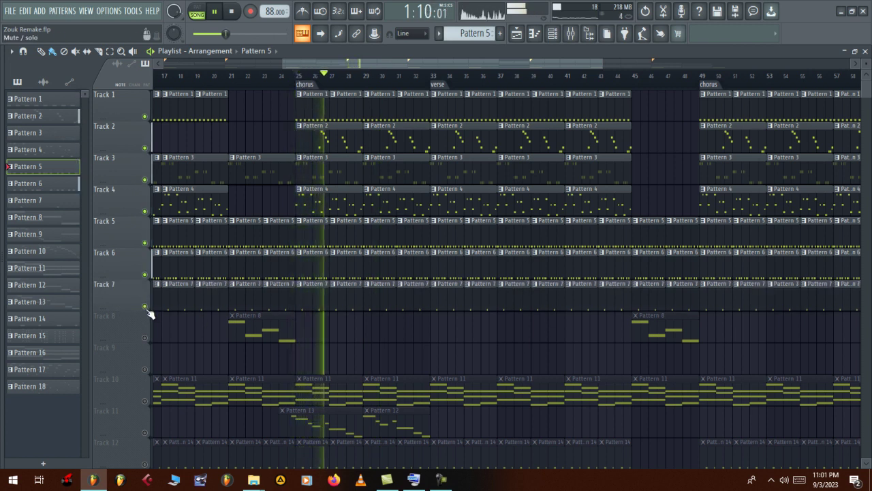
# Step: Inspect Pattern 7's Congo (3) notes in the piano roll and return to the playlist
pyautogui.doubleClick(308, 302)
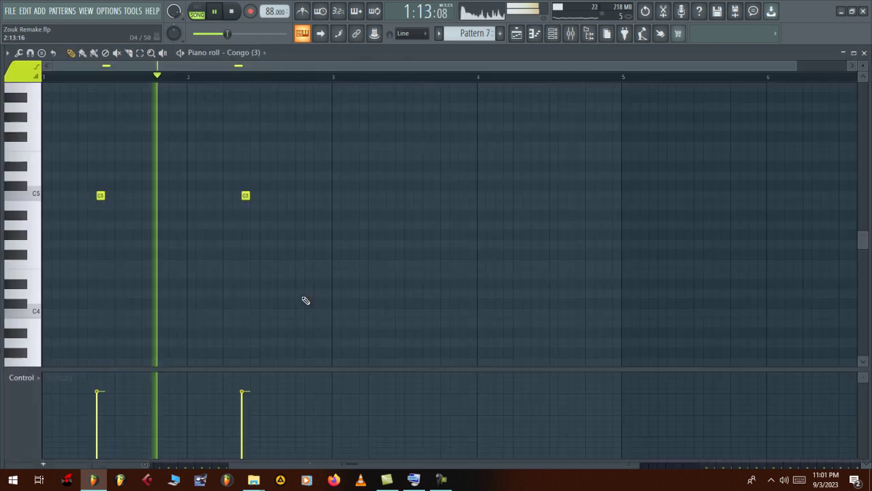
pyautogui.click(537, 33)
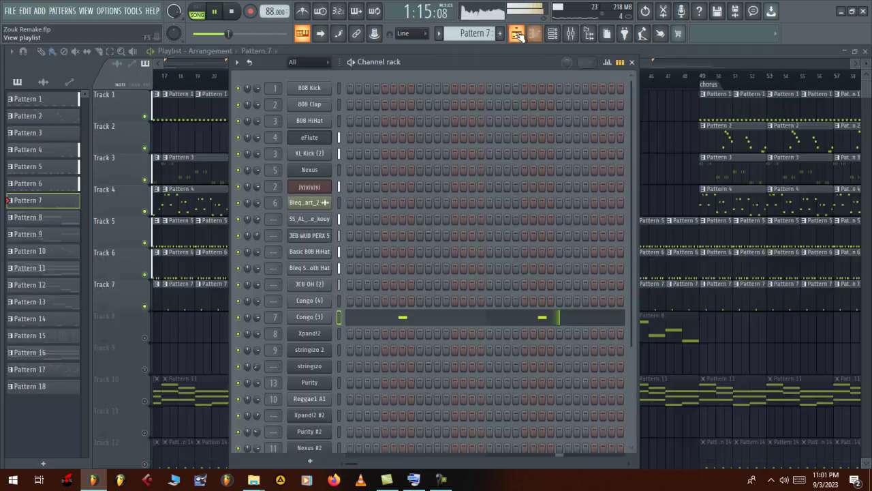
pyautogui.click(519, 34)
# Step: Unmute Track 10, restart playback and show Pattern 11's stringizo 2 chords in the piano roll
pyautogui.press('space')
pyautogui.press('space')
pyautogui.doubleClick(324, 387)
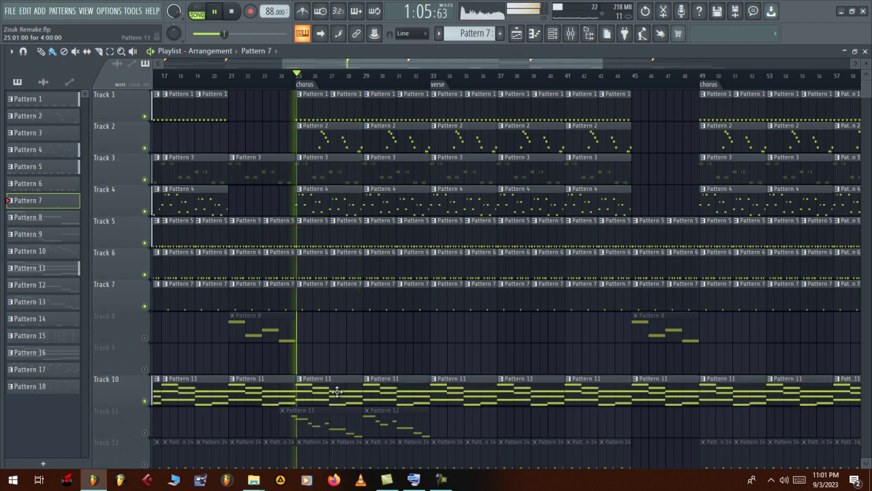
pyautogui.scroll(-1, 305, 173)
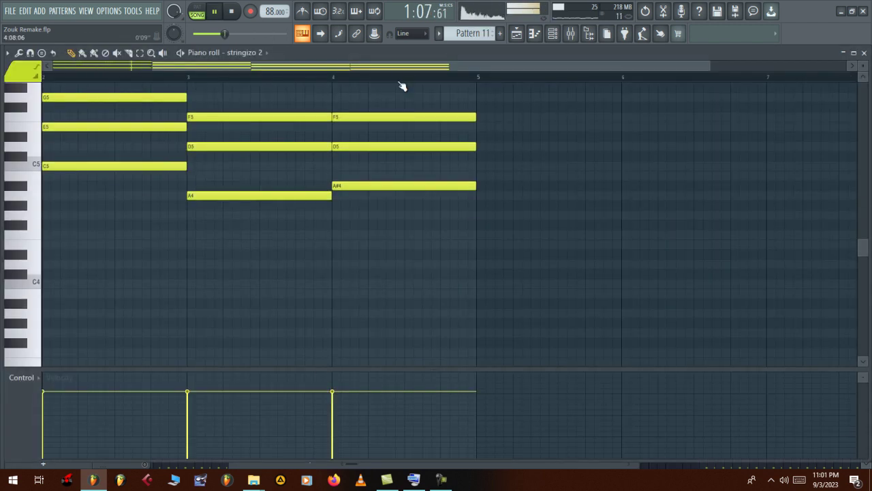
# Step: Examine the full range of Pattern 11's stringizo 2 chords from bar 1 and return to the playlist
pyautogui.moveTo(300, 66); pyautogui.dragTo(186, 71)
pyautogui.scroll(4, 248, 189)
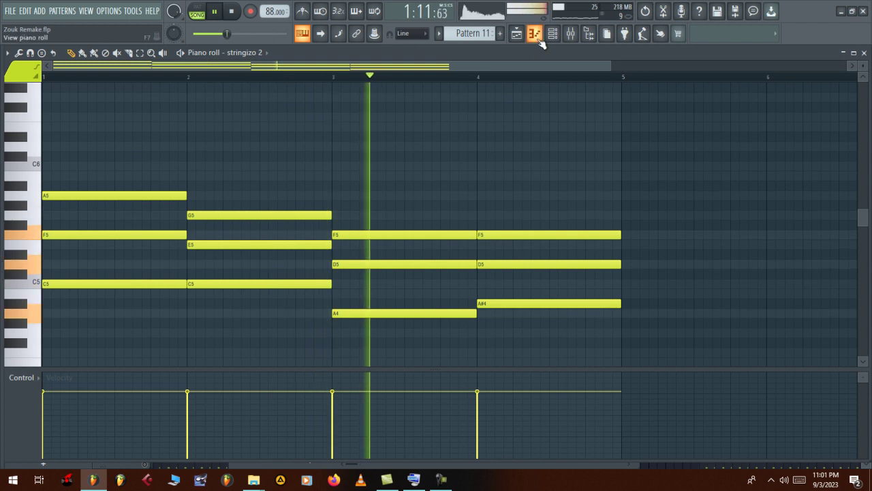
pyautogui.click(520, 34)
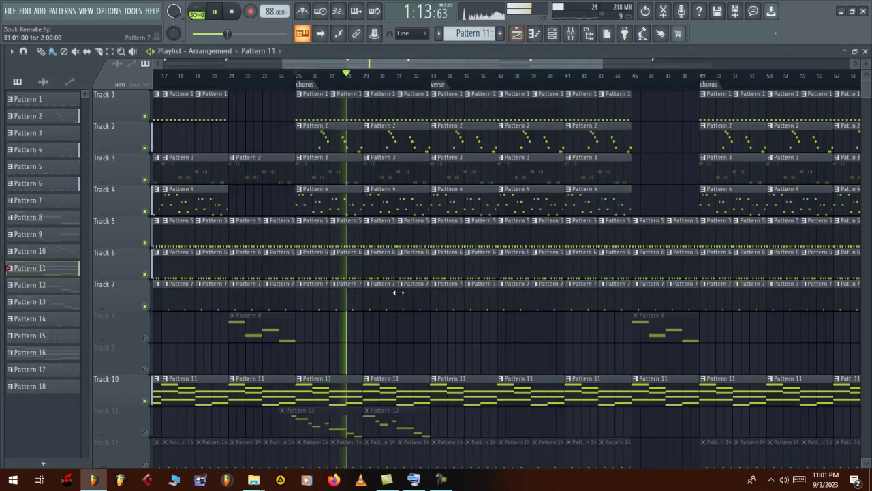
# Step: Unmute Track 11 and restart playback with Pattern 13's Purity melody shown in the piano roll from bar 1
pyautogui.scroll(-6, 323, 343)
pyautogui.press('space')
pyautogui.press('space')
pyautogui.doubleClick(301, 237)
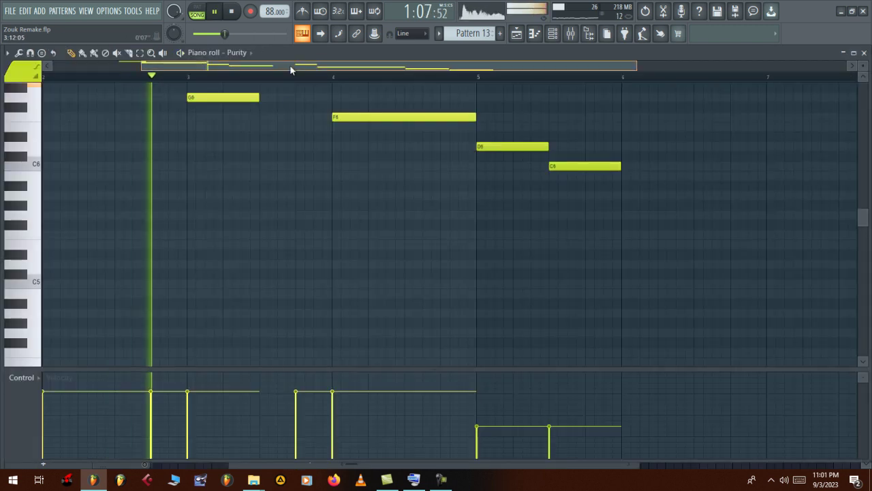
pyautogui.scroll(3, 292, 70)
pyautogui.scroll(5, 339, 206)
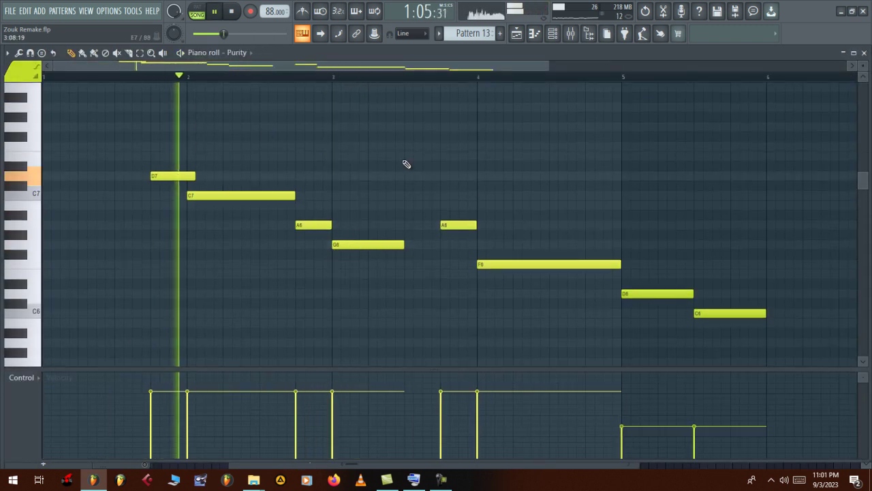
# Step: Inspect the Purity instrument's Tuba sound in its preset list and edit page, and return to the playlist
pyautogui.click(553, 41)
pyautogui.click(308, 376)
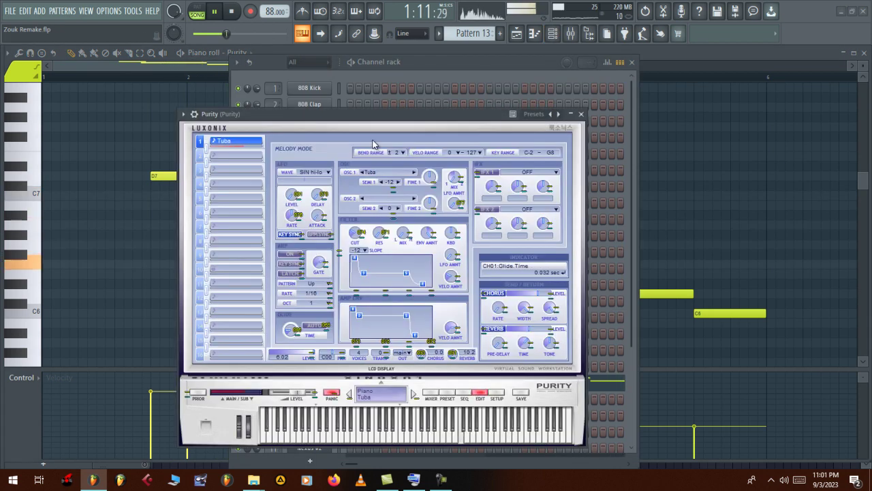
pyautogui.click(447, 395)
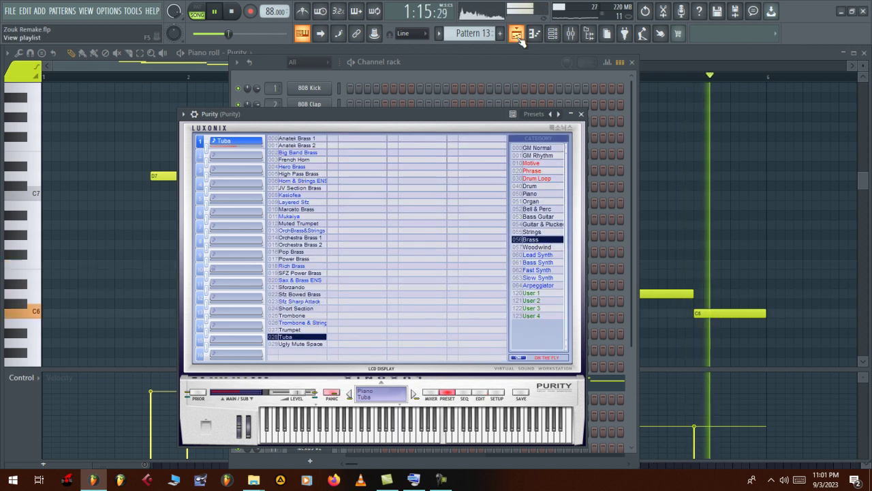
pyautogui.click(480, 394)
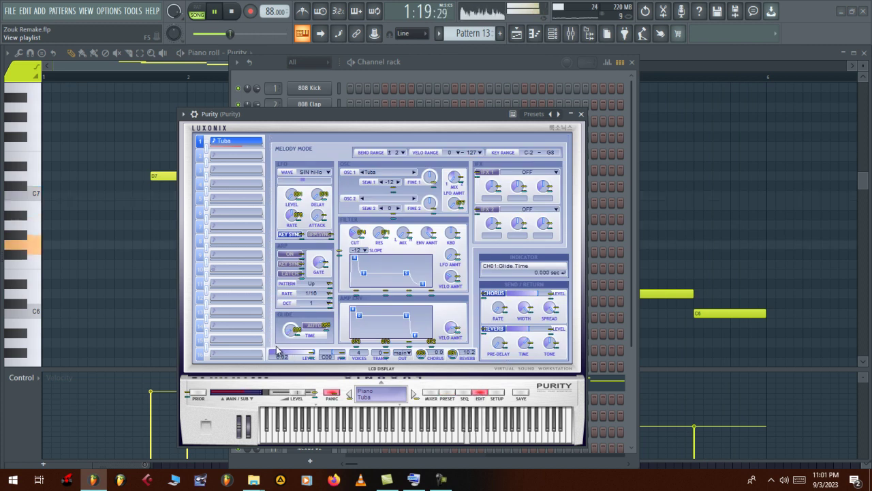
pyautogui.press('F5')
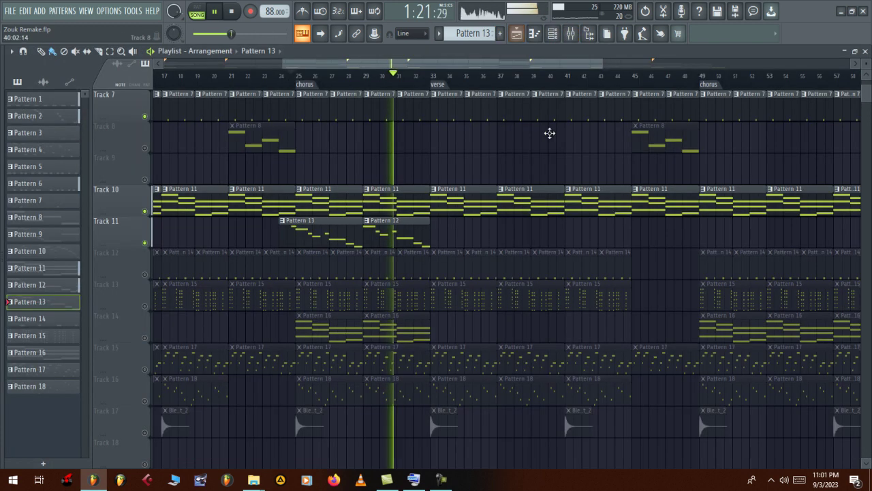
# Step: Unmute Tracks 12, 13 and 14 in the playlist, restarting playback just before the chorus
pyautogui.scroll(5, 435, 184)
pyautogui.scroll(-6, 436, 185)
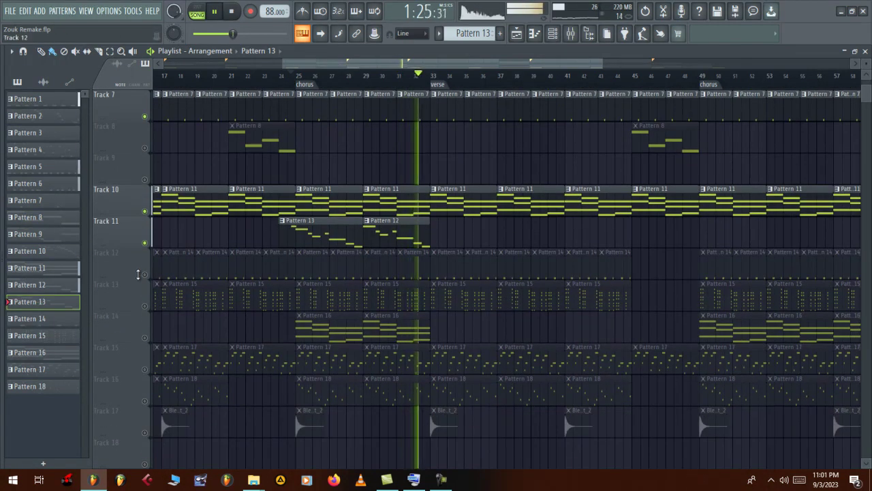
pyautogui.click(145, 275)
pyautogui.press('space')
pyautogui.press('space')
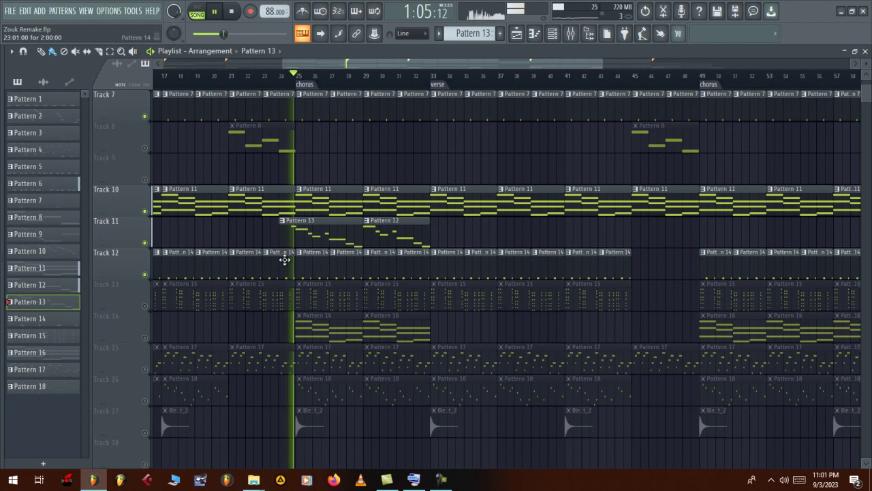
pyautogui.click(145, 306)
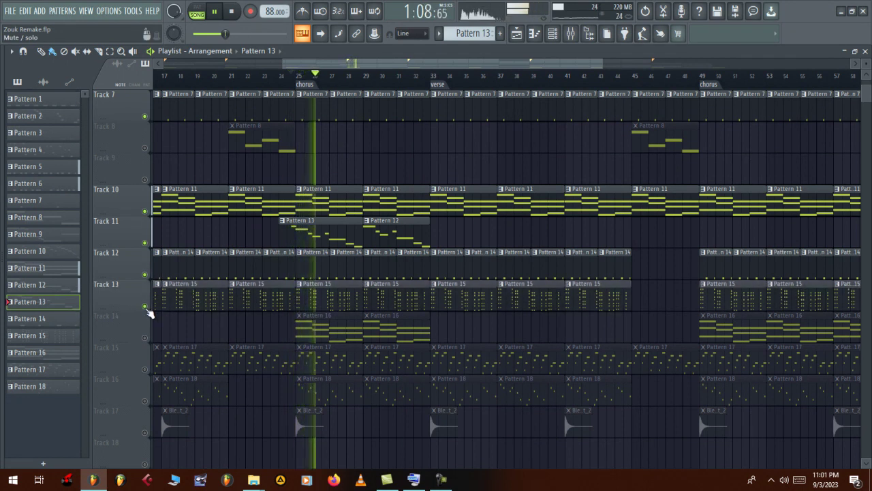
pyautogui.click(145, 337)
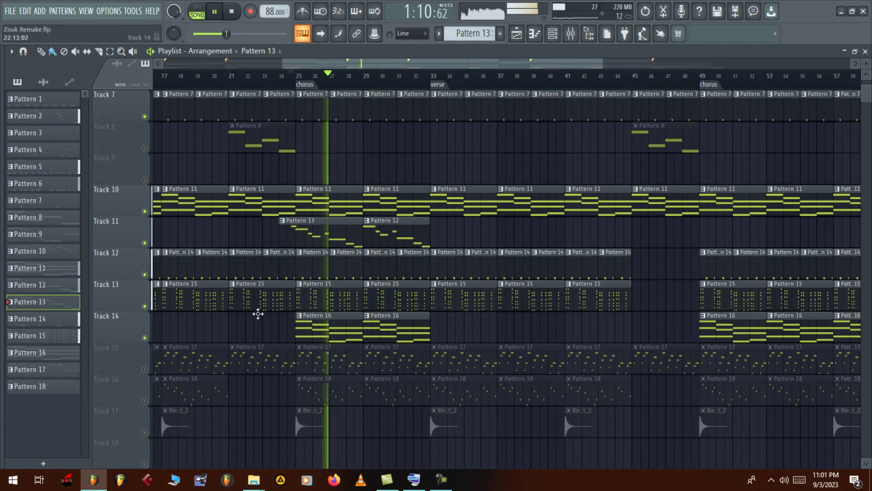
# Step: Unmute Track 15 and inspect Pattern 17's notes in the piano roll
pyautogui.scroll(-2, 203, 294)
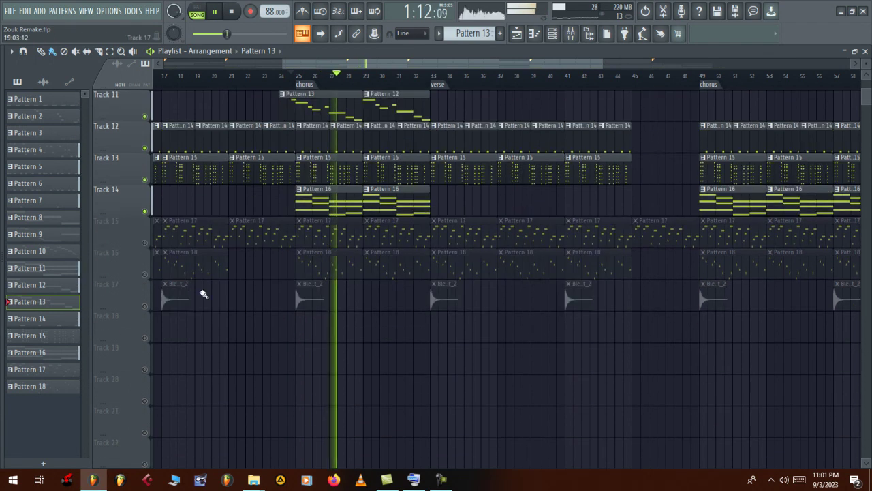
pyautogui.click(145, 244)
pyautogui.doubleClick(295, 233)
pyautogui.scroll(5, 322, 235)
pyautogui.click(535, 36)
# Step: Unmute and solo Track 16, and bring Tracks 15, 13, 12 and 17 back in one by one
pyautogui.click(145, 275)
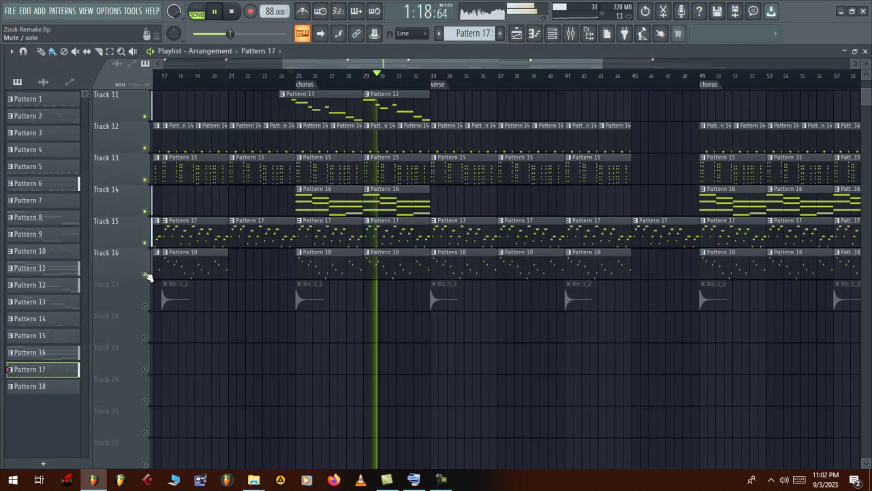
pyautogui.rightClick(144, 274)
pyautogui.click(146, 243)
pyautogui.click(144, 180)
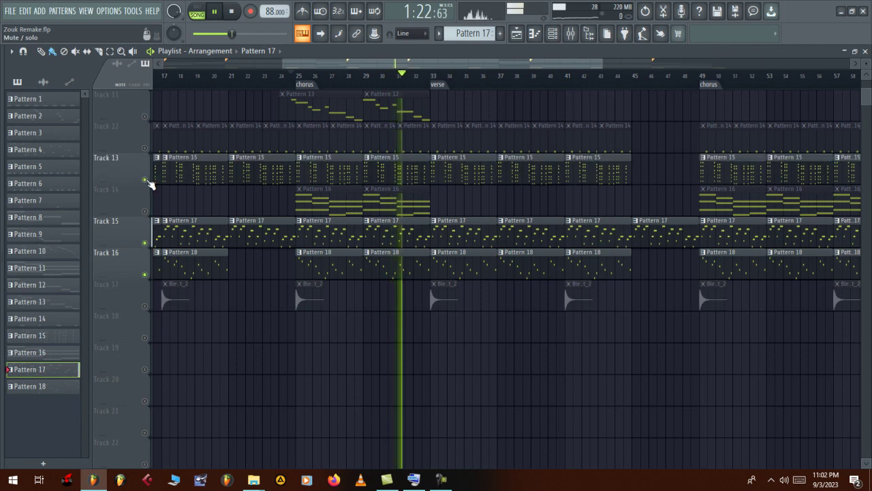
pyautogui.click(144, 148)
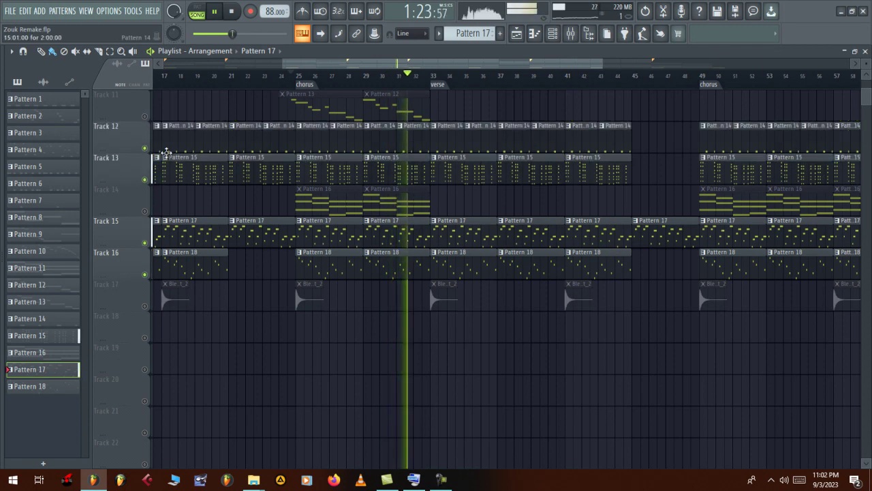
pyautogui.click(144, 306)
# Step: Unmute Tracks 11, 10, 8, 7, 6 and 5 one after another, working up the playlist
pyautogui.scroll(4, 300, 310)
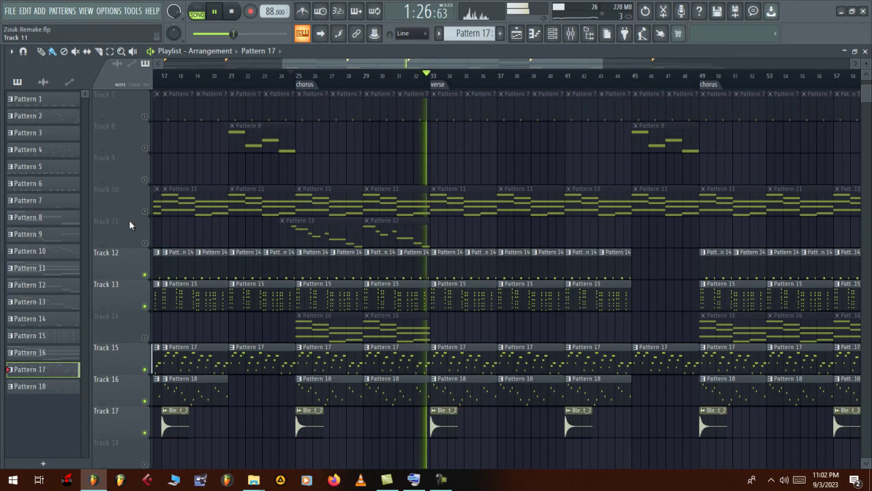
pyautogui.click(145, 242)
pyautogui.click(145, 211)
pyautogui.scroll(3, 157, 218)
pyautogui.click(144, 242)
pyautogui.click(145, 211)
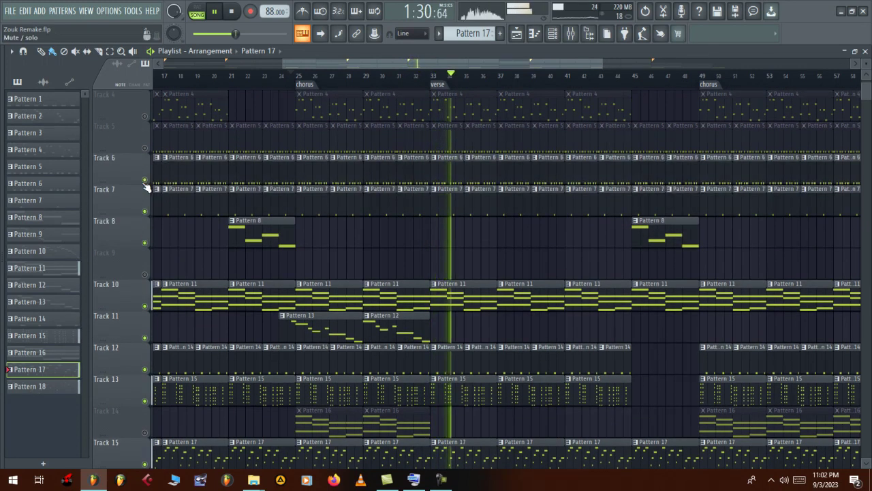
pyautogui.click(145, 180)
pyautogui.scroll(3, 162, 243)
pyautogui.click(146, 243)
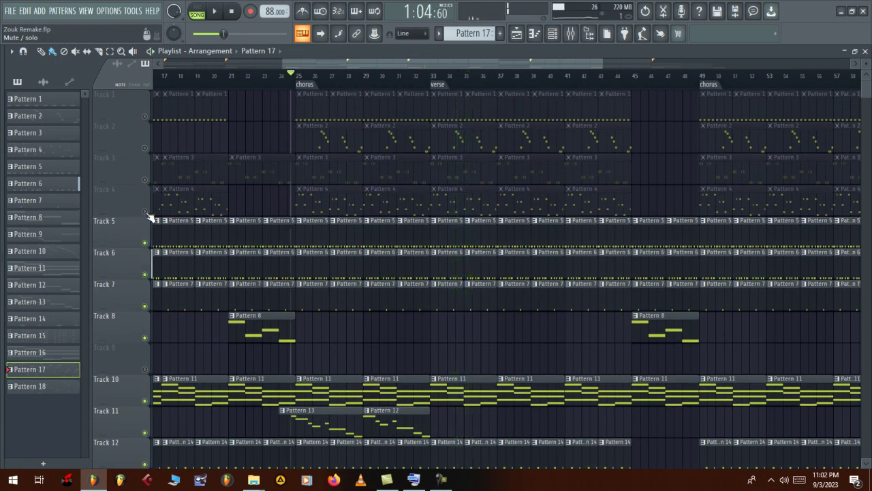
# Step: Toggle solo on Track 4 to unmute all tracks, and play the arrangement from bar 21
pyautogui.rightClick(146, 213)
pyautogui.rightClick(146, 212)
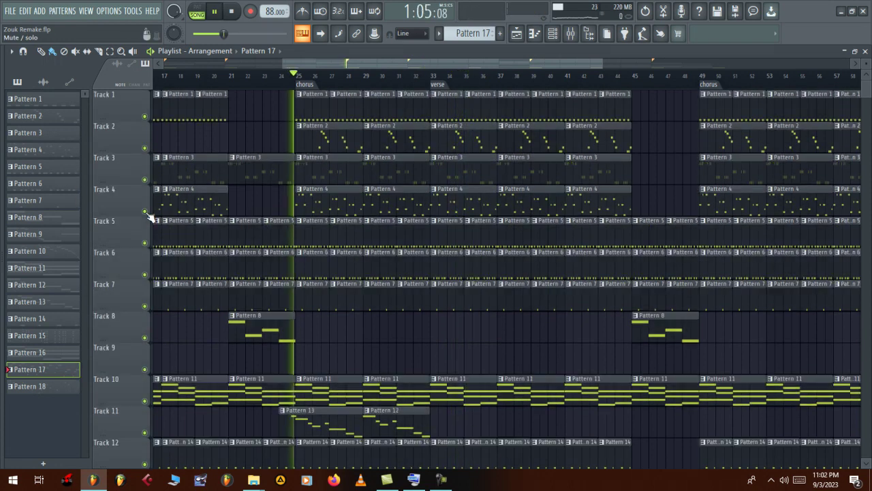
pyautogui.click(234, 82)
# Step: Look over the full arrangement and reduce the playlist's track height so Tracks 1 to 17 fit in view
pyautogui.scroll(-15, 335, 220)
pyautogui.scroll(10, 341, 218)
pyautogui.scroll(5, 338, 202)
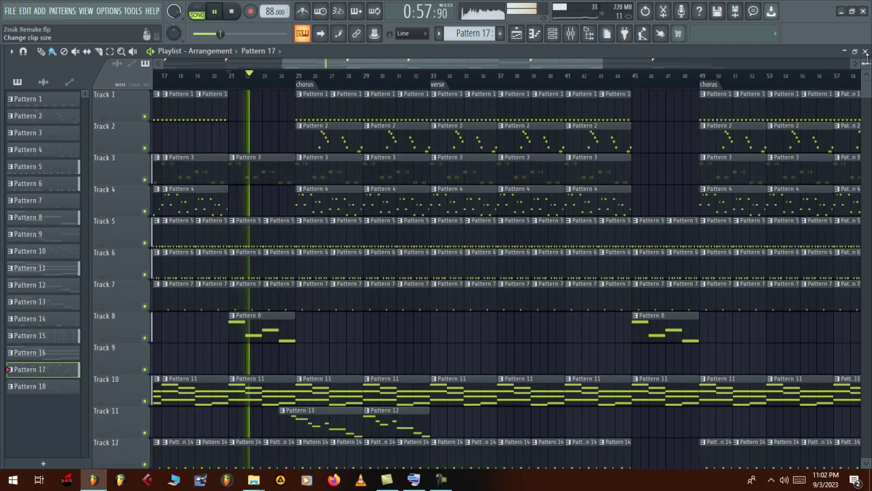
pyautogui.moveTo(867, 63); pyautogui.dragTo(26, 69)
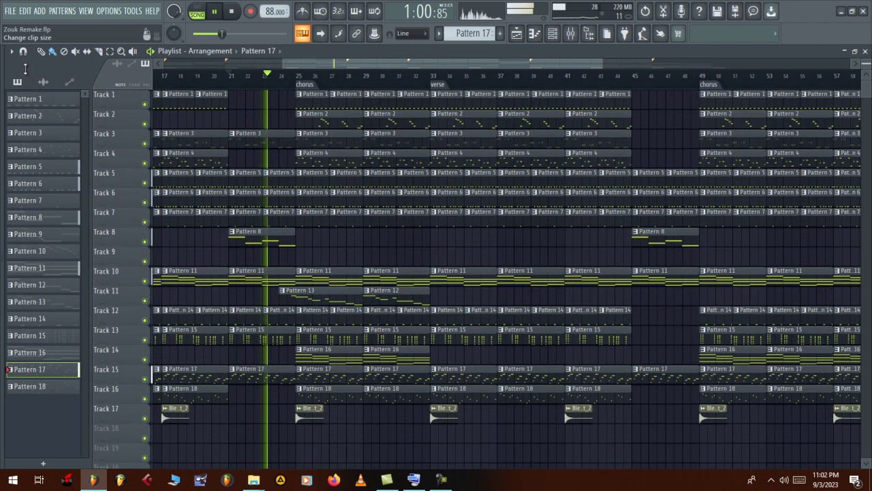
pyautogui.click(445, 484)
pyautogui.moveTo(771, 406); pyautogui.dragTo(770, 410)
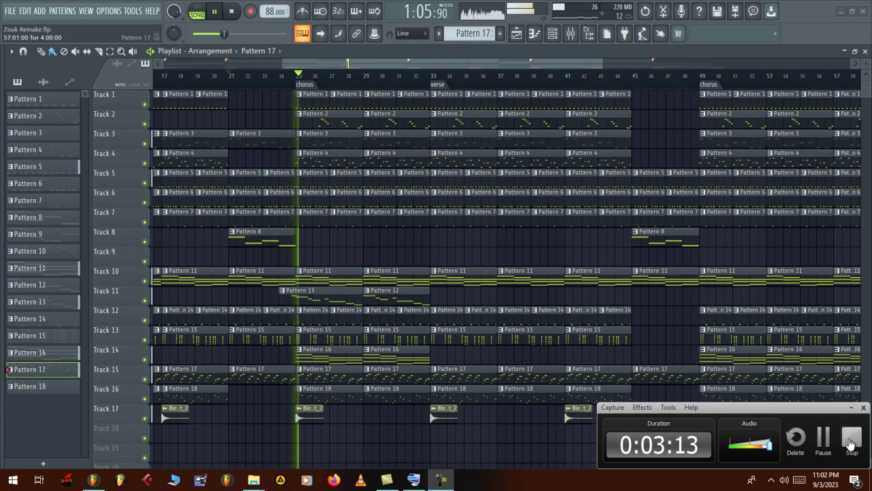